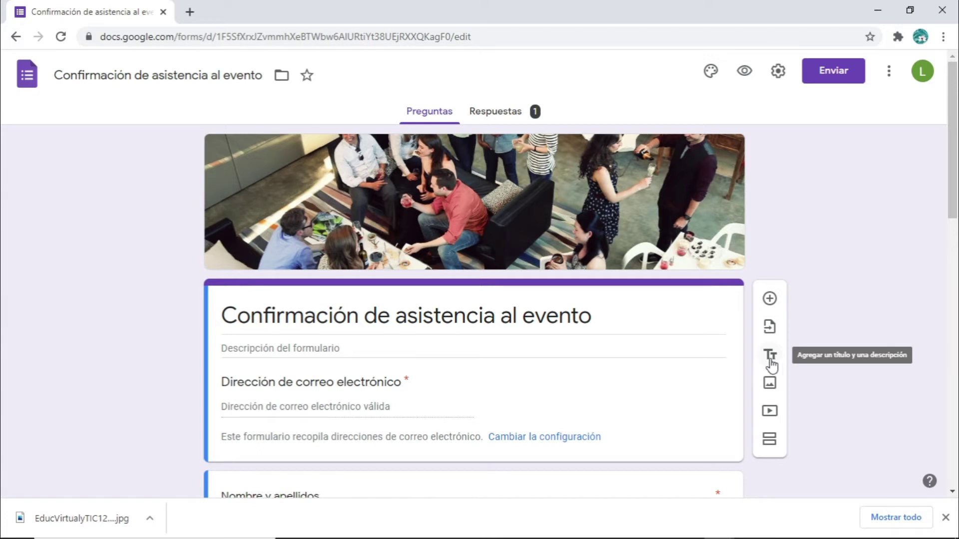
Add a title block named "Datos personales" above the "Nombre y apellidos" question and hide its description.
{"action": "left_click", "coordinate": [771, 359]}
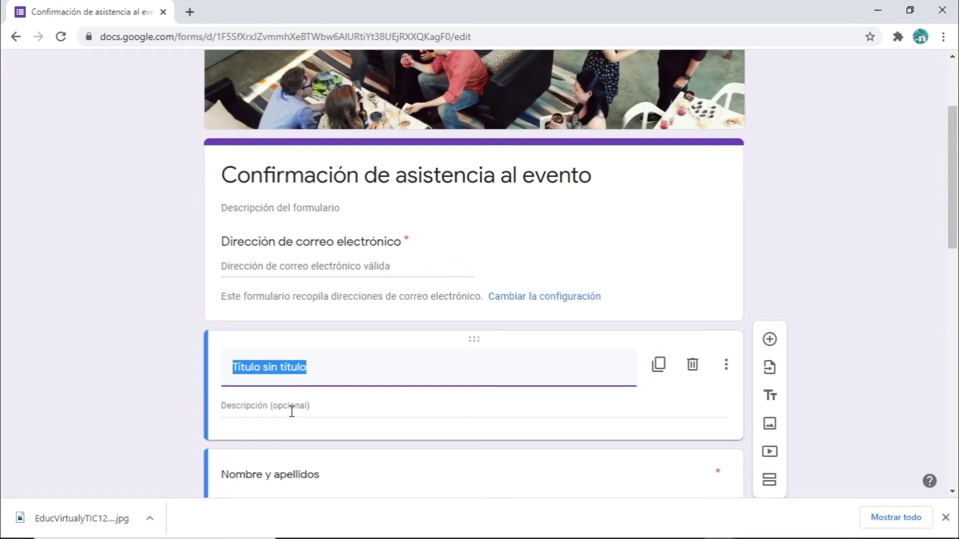
{"action": "left_click", "coordinate": [283, 367]}
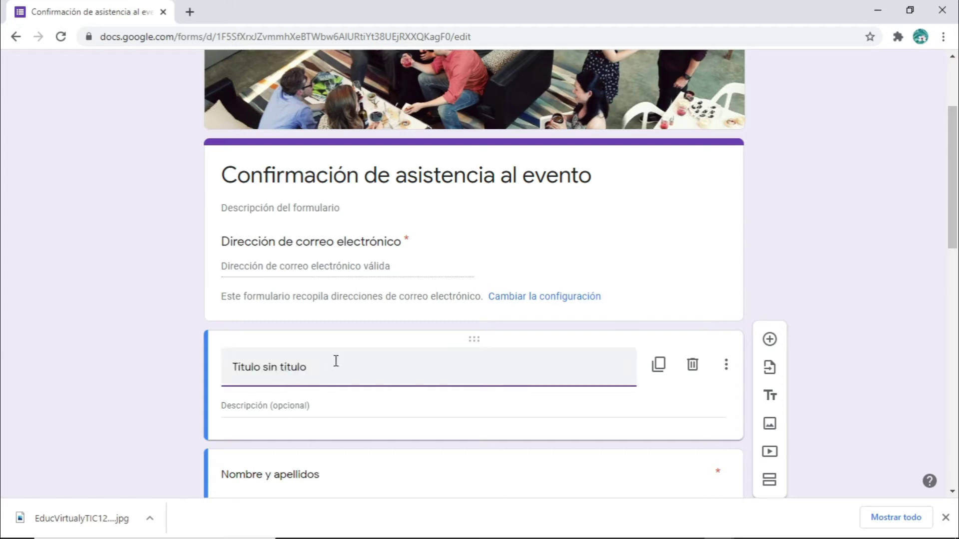
{"action": "left_click_drag", "start_coordinate": [325, 368], "coordinate": [194, 367]}
{"action": "type", "text": "D"}
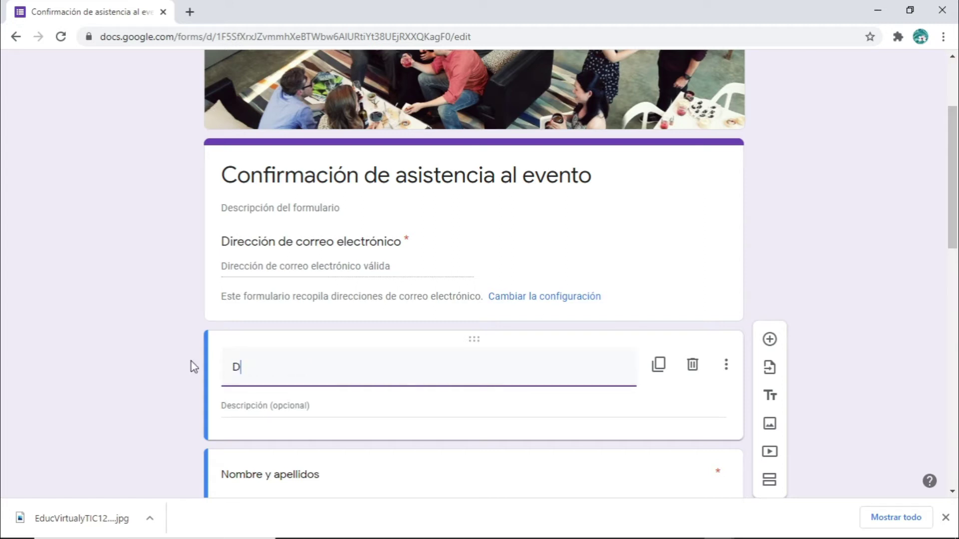
{"action": "type", "text": "atos personale"}
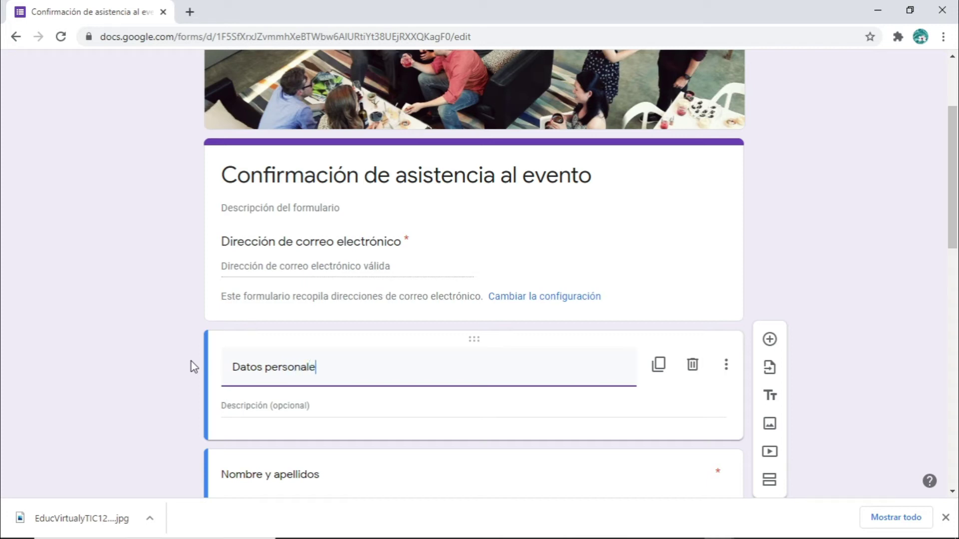
{"action": "type", "text": "s"}
{"action": "left_click", "coordinate": [726, 367]}
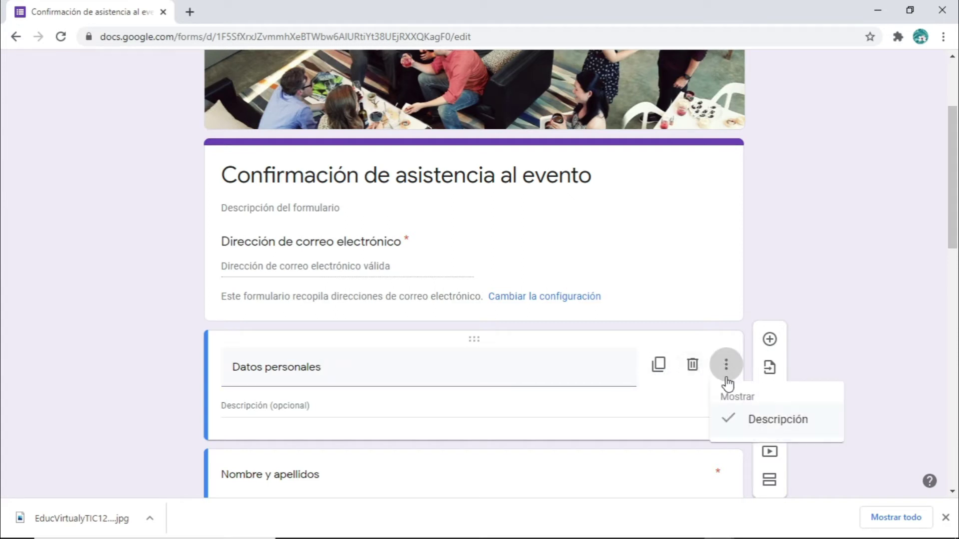
{"action": "left_click", "coordinate": [768, 426]}
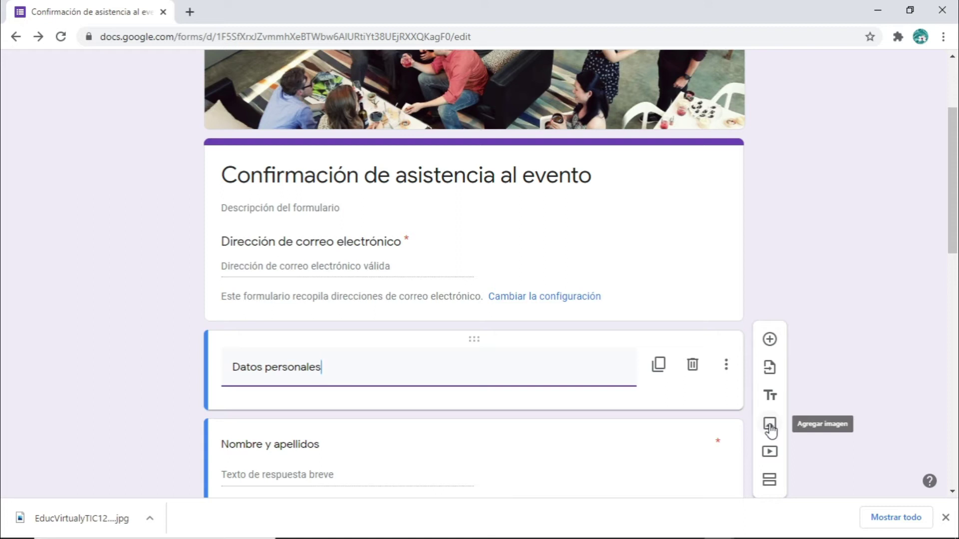
Insert the image file EducVirtualyTIC1200x630 from the computer below the "¿Quiénes asistirán?" question.
{"action": "scroll", "coordinate": [593, 388], "scroll_direction": "down", "scroll_amount": 6}
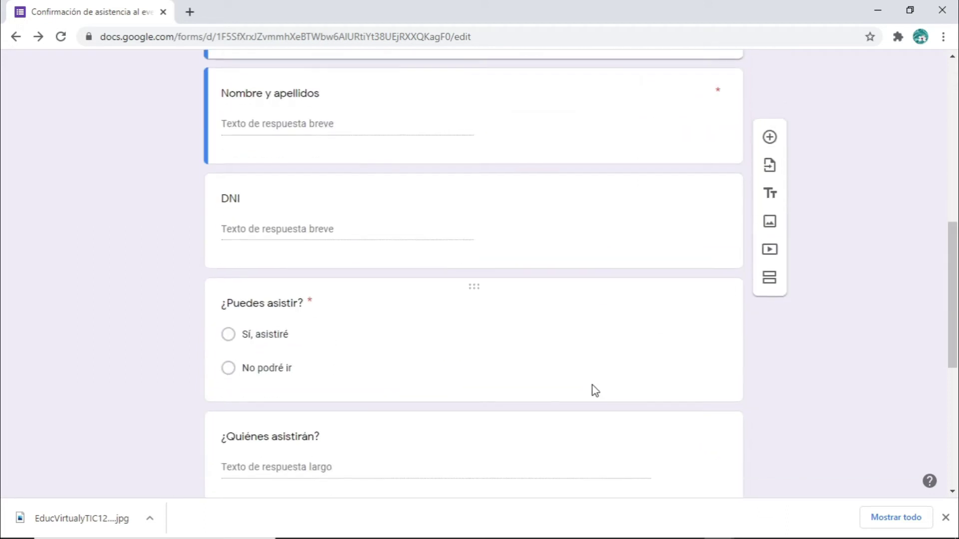
{"action": "scroll", "coordinate": [595, 390], "scroll_direction": "down", "scroll_amount": 5}
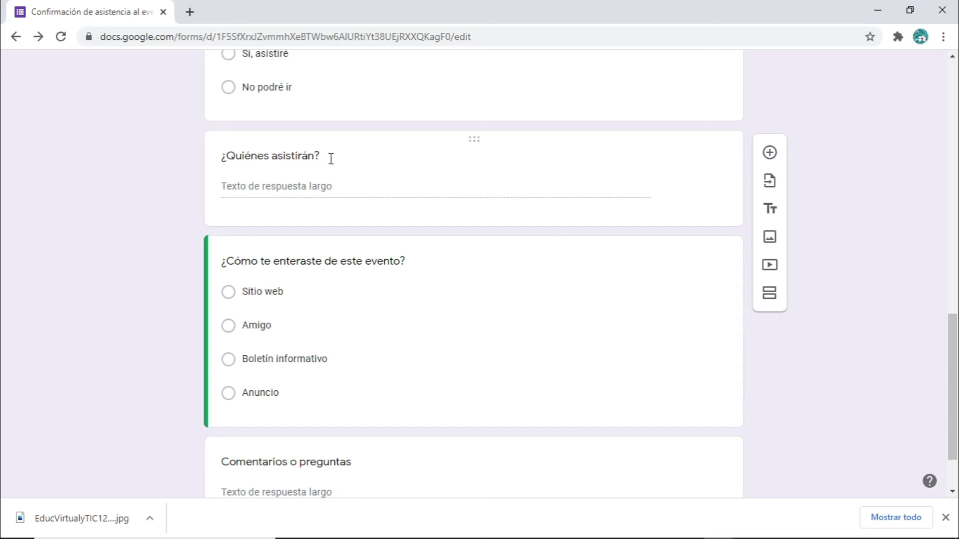
{"action": "left_click", "coordinate": [610, 163]}
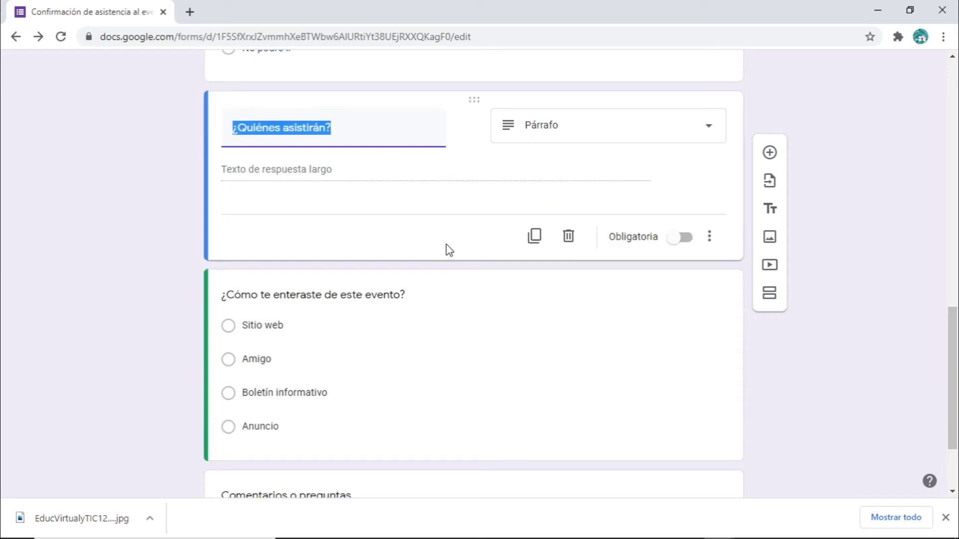
{"action": "left_click", "coordinate": [770, 237]}
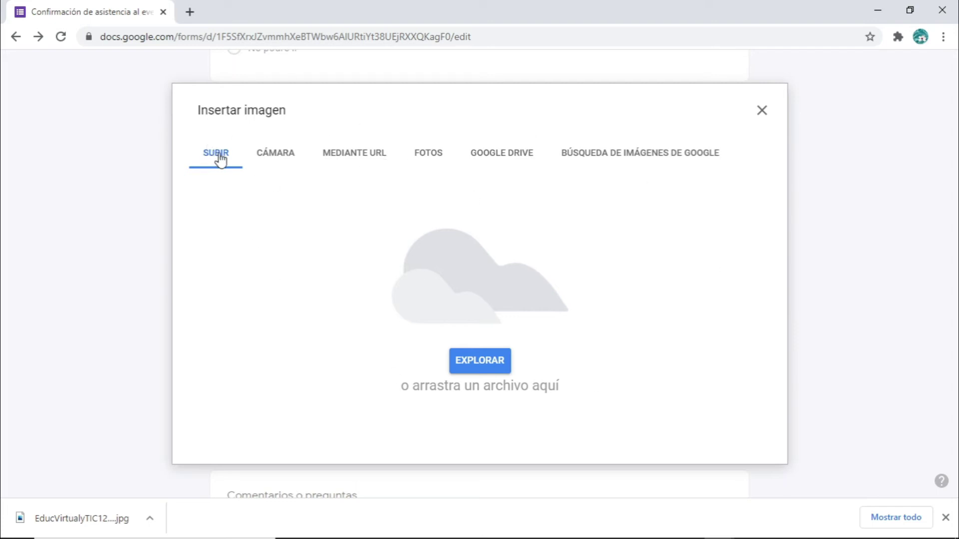
{"action": "left_click", "coordinate": [483, 362]}
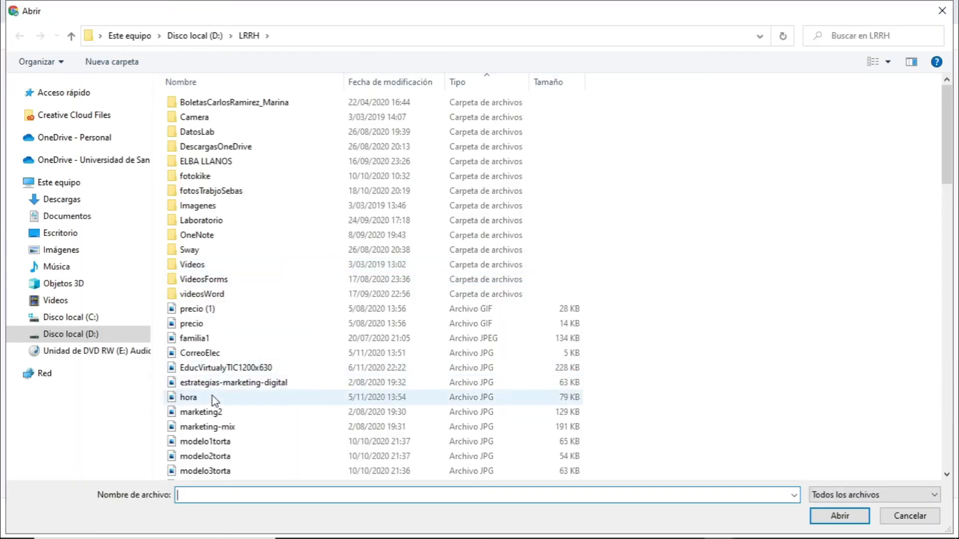
{"action": "left_click", "coordinate": [217, 373]}
{"action": "left_click", "coordinate": [839, 517]}
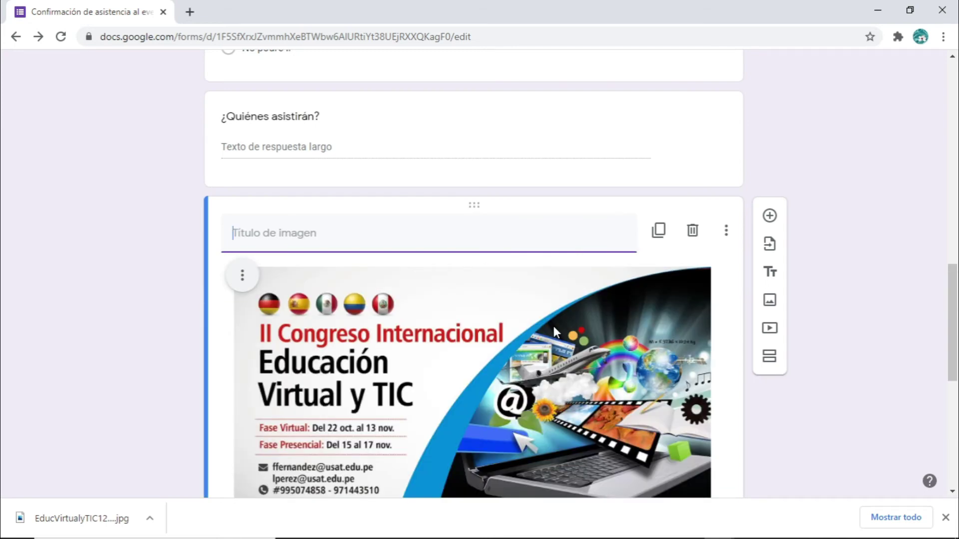
Title the congress image block "Evento".
{"action": "scroll", "coordinate": [553, 325], "scroll_direction": "down", "scroll_amount": 1}
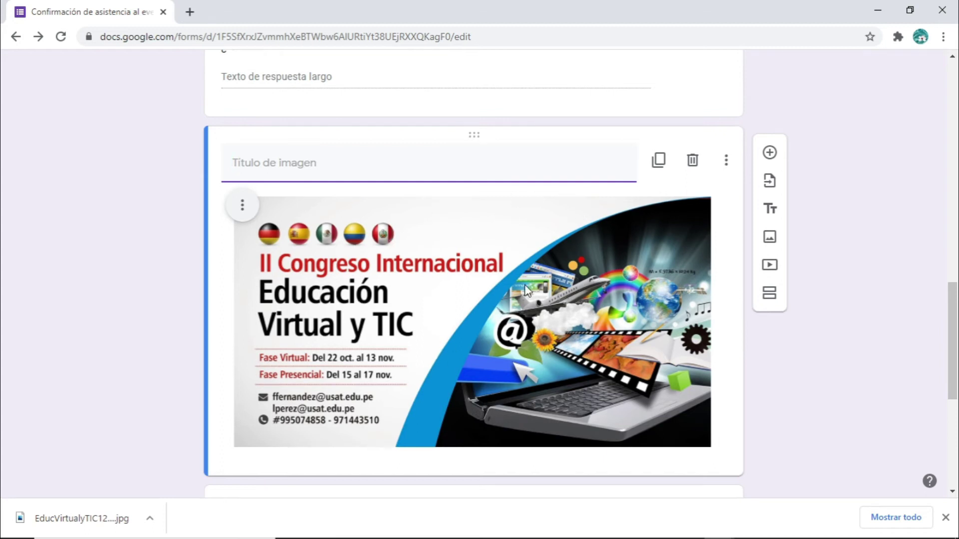
{"action": "scroll", "coordinate": [544, 335], "scroll_direction": "up", "scroll_amount": 3}
{"action": "left_click", "coordinate": [484, 209]}
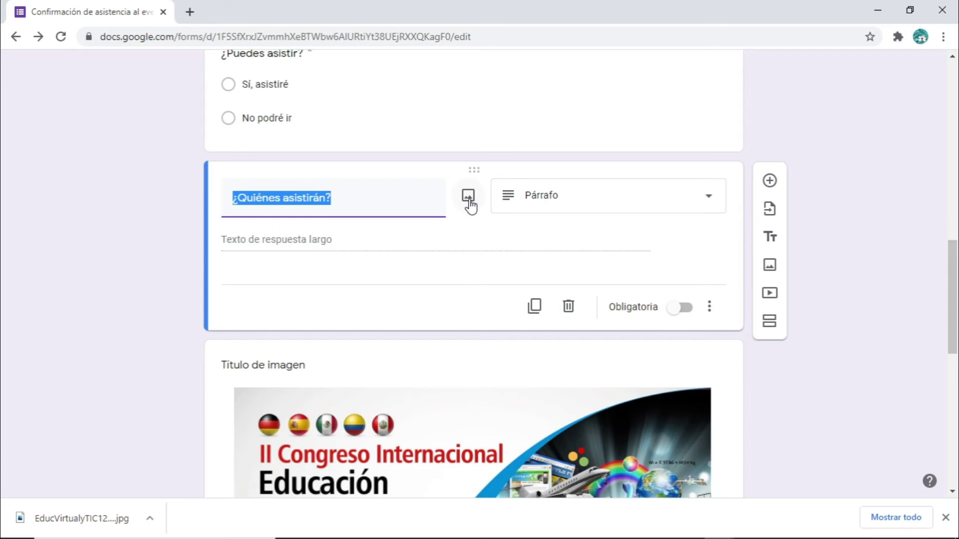
{"action": "left_click", "coordinate": [581, 373]}
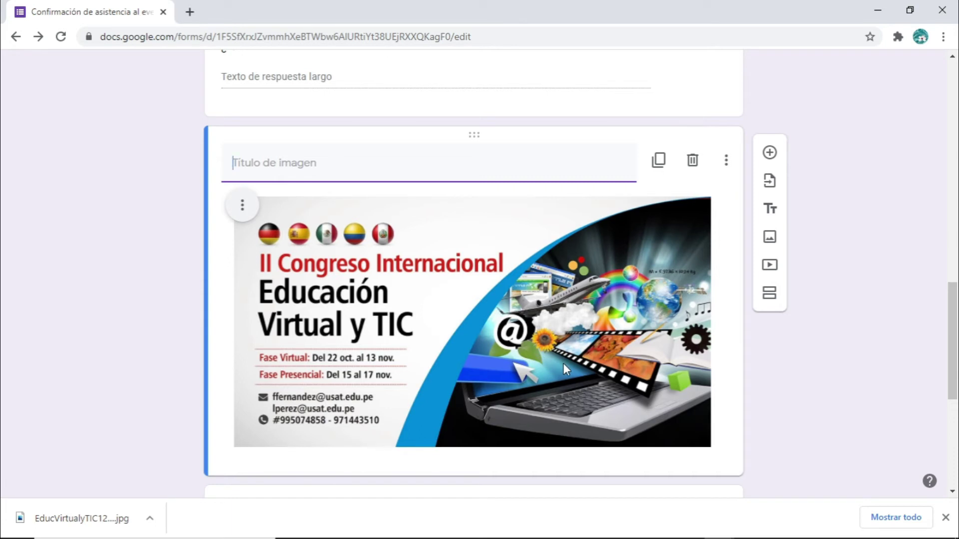
{"action": "scroll", "coordinate": [558, 369], "scroll_direction": "down", "scroll_amount": 1}
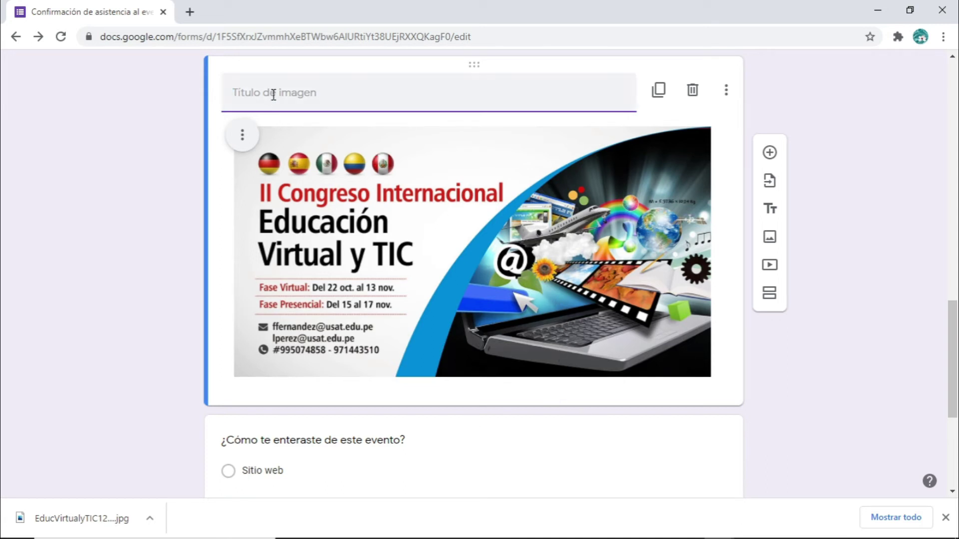
{"action": "type", "text": "Evento"}
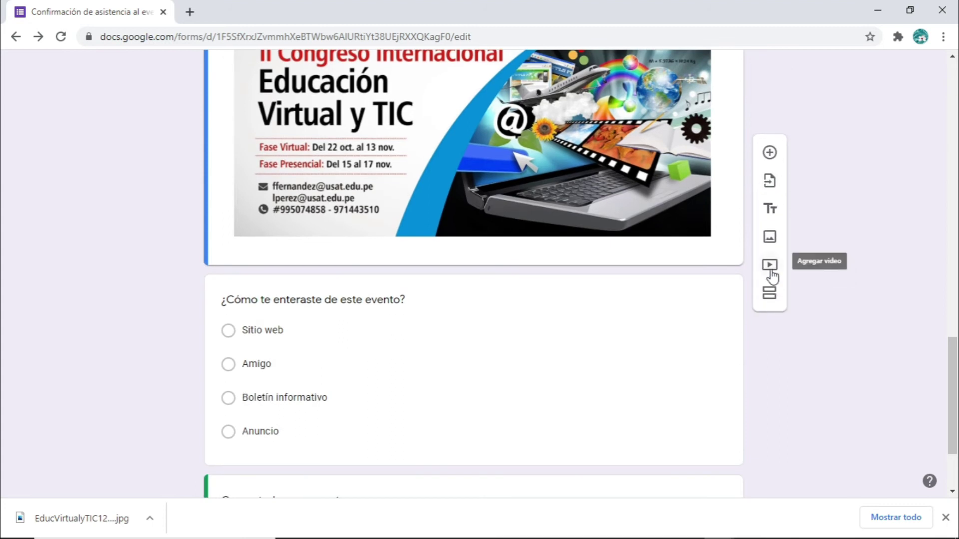
Search YouTube for "evento tics" and insert the video "Sesión 04 - Tics en la Educación Superior (29 de octubre)" below the "¿Cómo te enteraste de este evento?" question.
{"action": "left_click", "coordinate": [625, 334]}
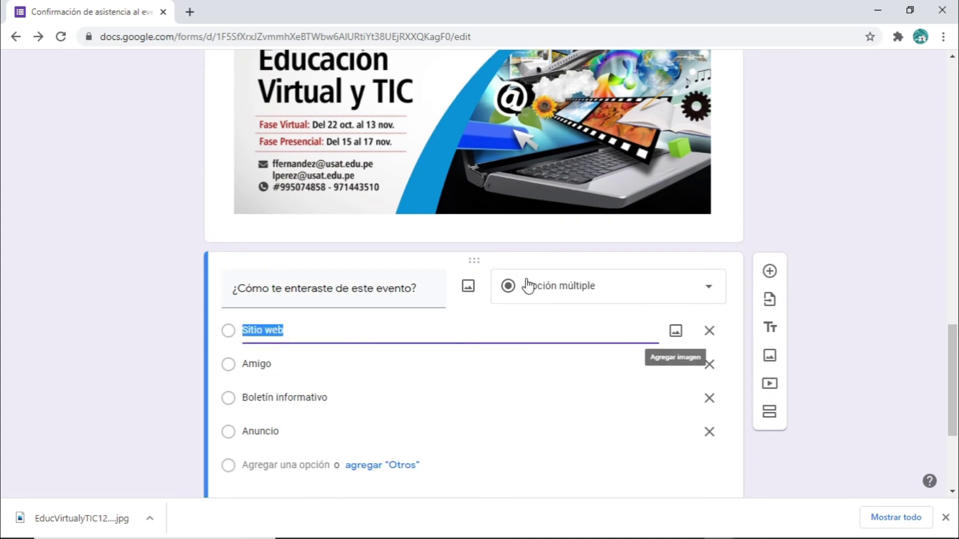
{"action": "left_click", "coordinate": [770, 390]}
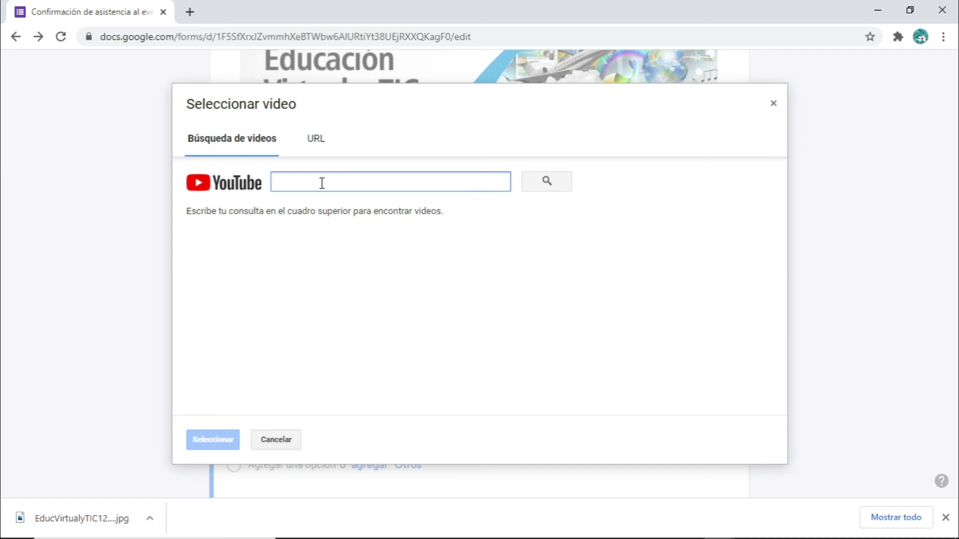
{"action": "type", "text": "event"}
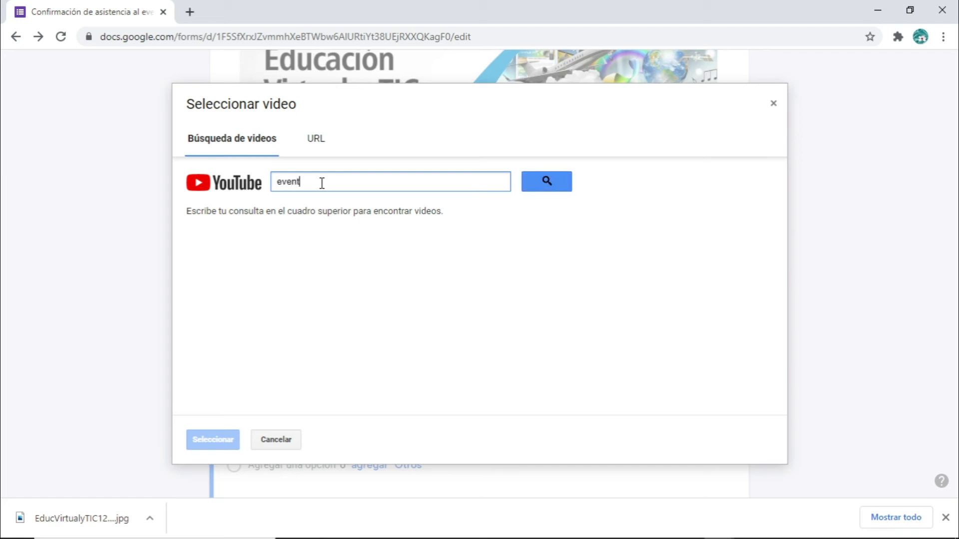
{"action": "type", "text": "o tics"}
{"action": "left_click", "coordinate": [545, 188]}
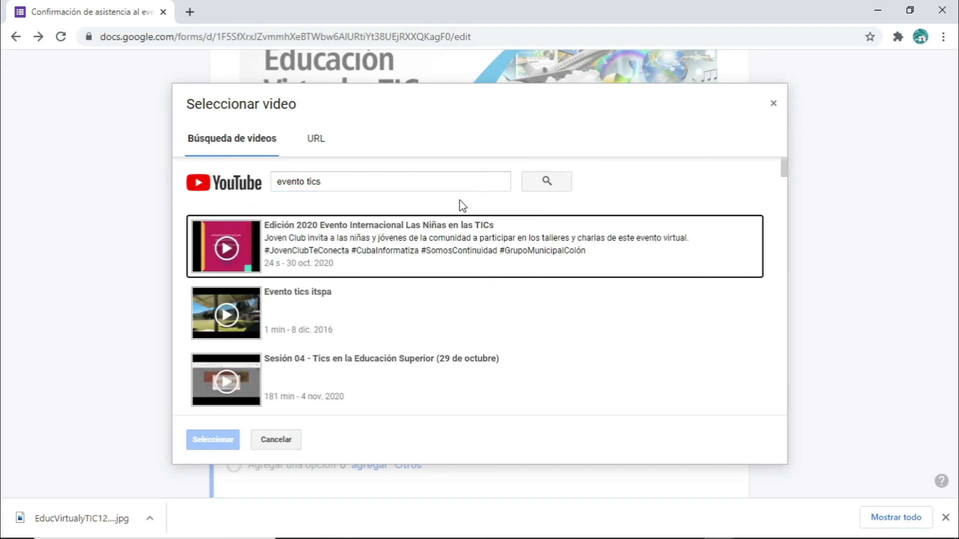
{"action": "left_click", "coordinate": [250, 382]}
{"action": "left_click", "coordinate": [209, 440]}
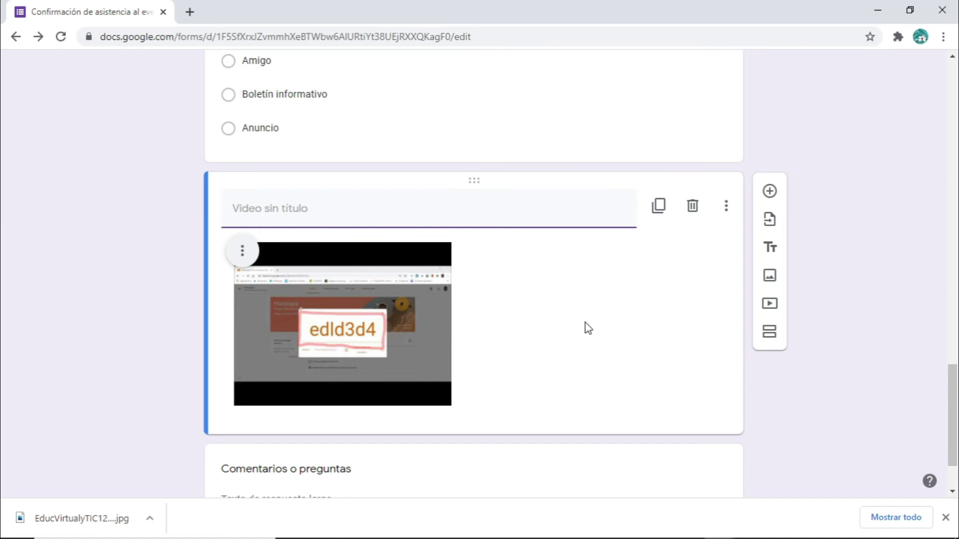
Open the respondent preview of the attendance confirmation form.
{"action": "scroll", "coordinate": [588, 328], "scroll_direction": "down", "scroll_amount": 2}
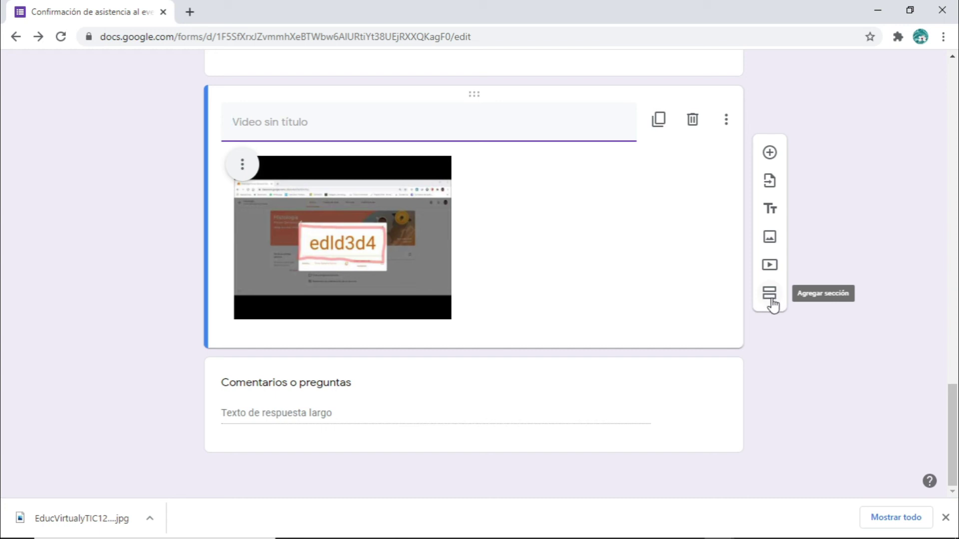
{"action": "scroll", "coordinate": [612, 309], "scroll_direction": "up", "scroll_amount": 12}
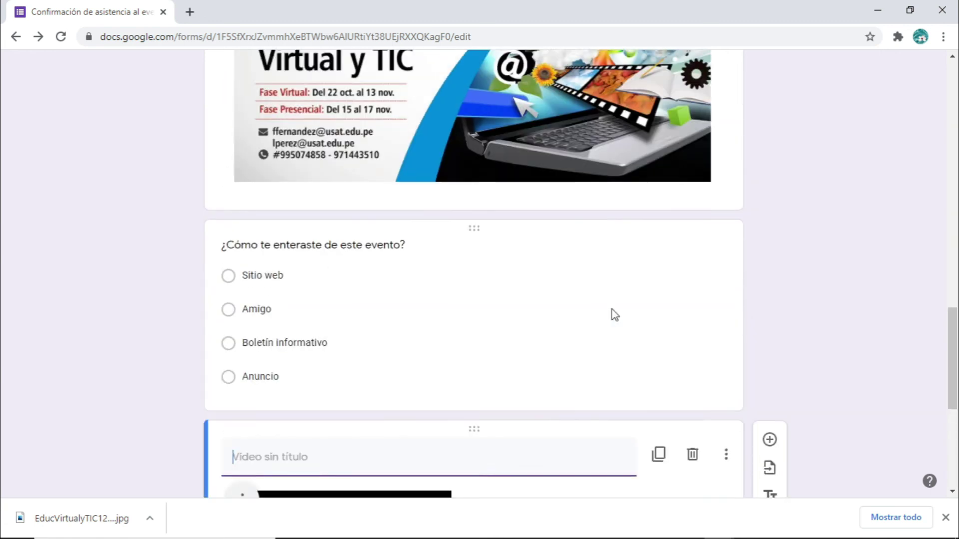
{"action": "scroll", "coordinate": [612, 308], "scroll_direction": "up", "scroll_amount": 12}
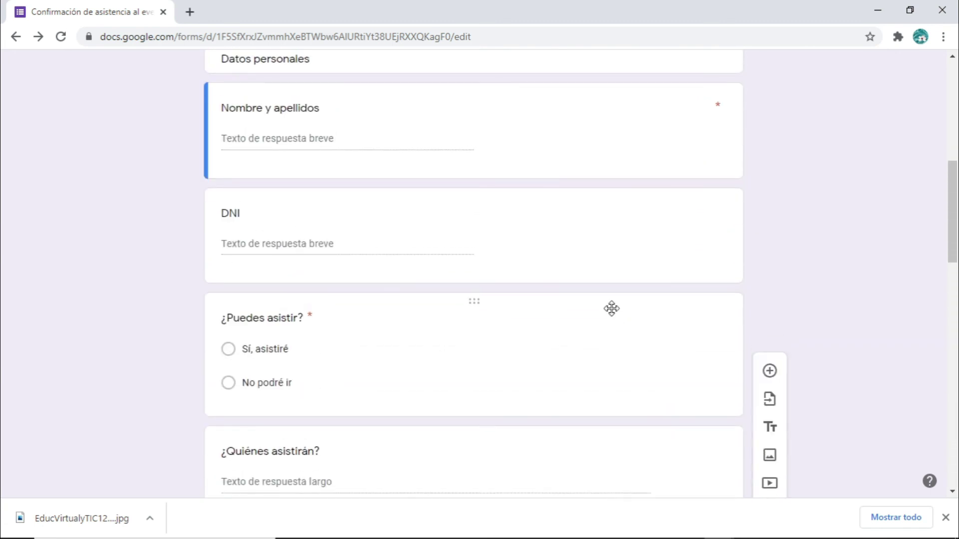
{"action": "scroll", "coordinate": [612, 310], "scroll_direction": "up", "scroll_amount": 3}
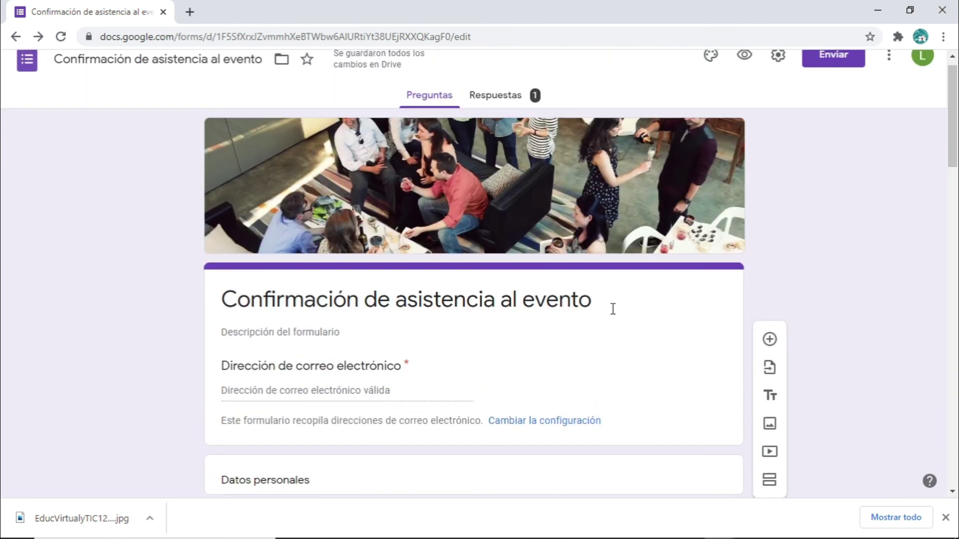
{"action": "left_click", "coordinate": [744, 56]}
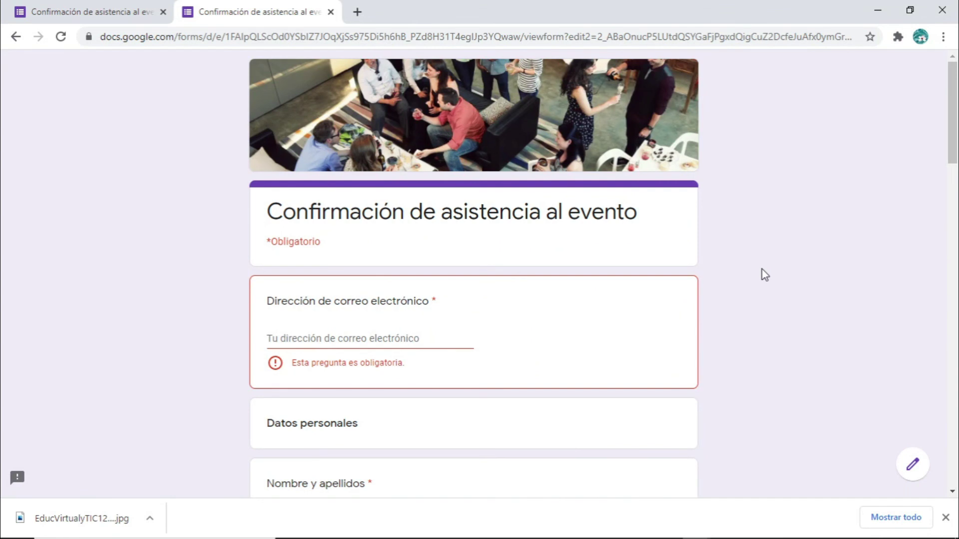
Examine how the "Datos personales" title, the questions, the "Evento" image and the video appear in the form preview.
{"action": "scroll", "coordinate": [761, 270], "scroll_direction": "down", "scroll_amount": 4}
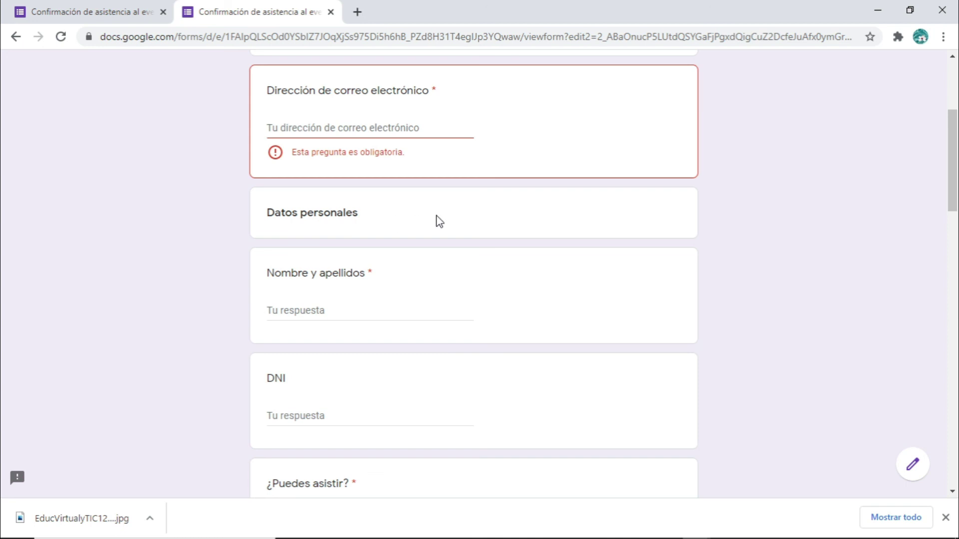
{"action": "scroll", "coordinate": [670, 275], "scroll_direction": "down", "scroll_amount": 6}
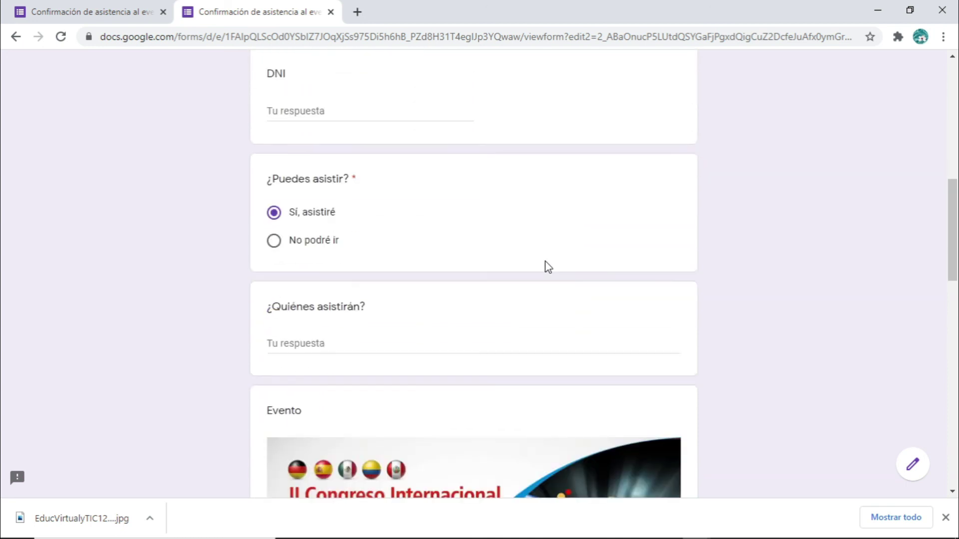
{"action": "scroll", "coordinate": [547, 267], "scroll_direction": "down", "scroll_amount": 4}
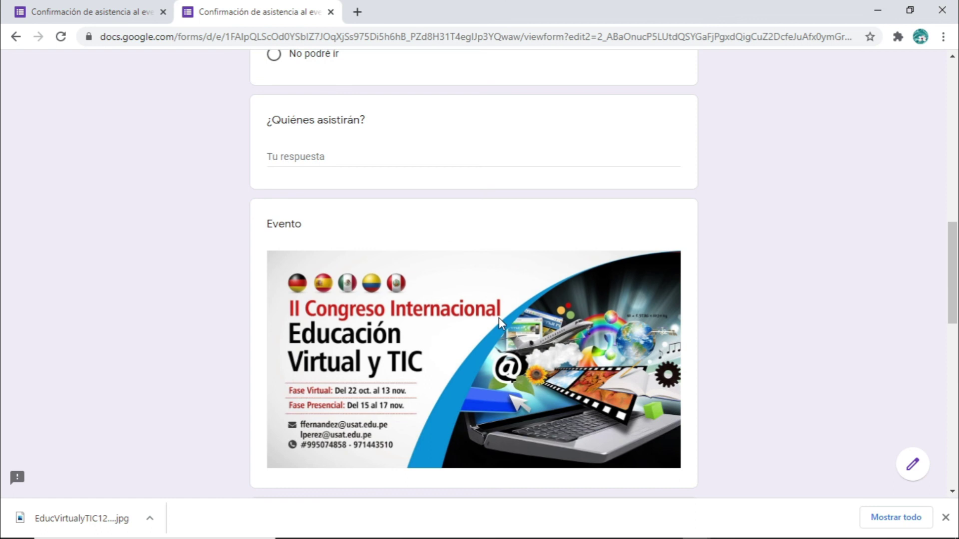
{"action": "scroll", "coordinate": [625, 346], "scroll_direction": "down", "scroll_amount": 3}
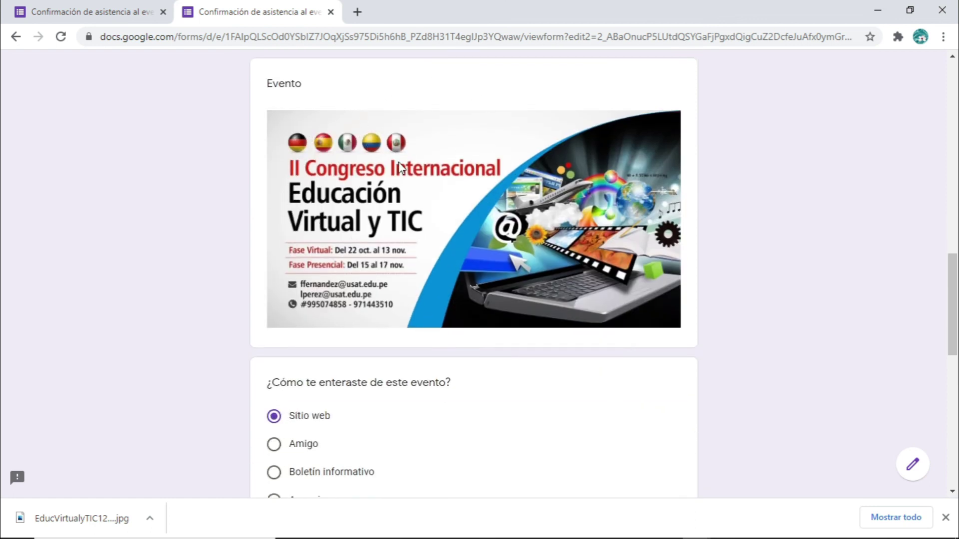
{"action": "scroll", "coordinate": [733, 224], "scroll_direction": "up", "scroll_amount": 3}
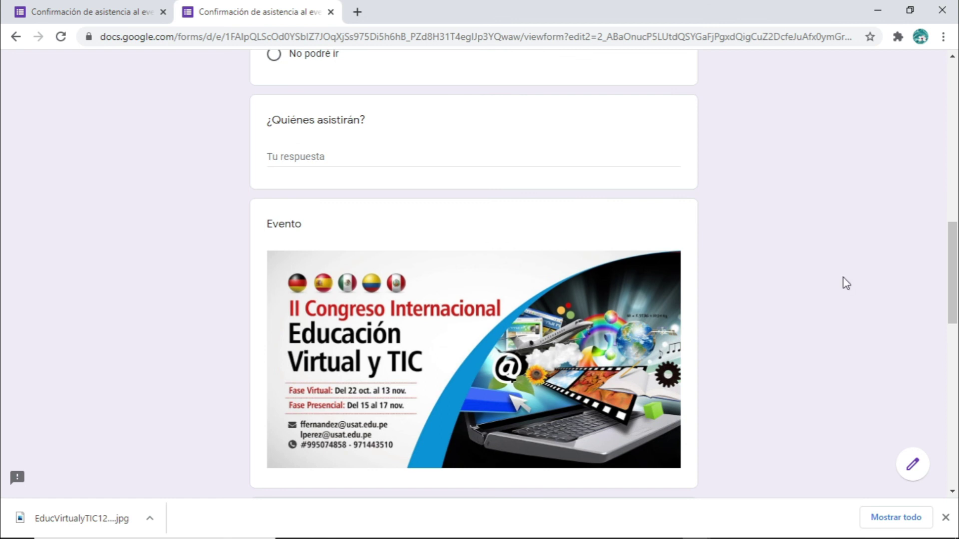
{"action": "scroll", "coordinate": [846, 282], "scroll_direction": "down", "scroll_amount": 13}
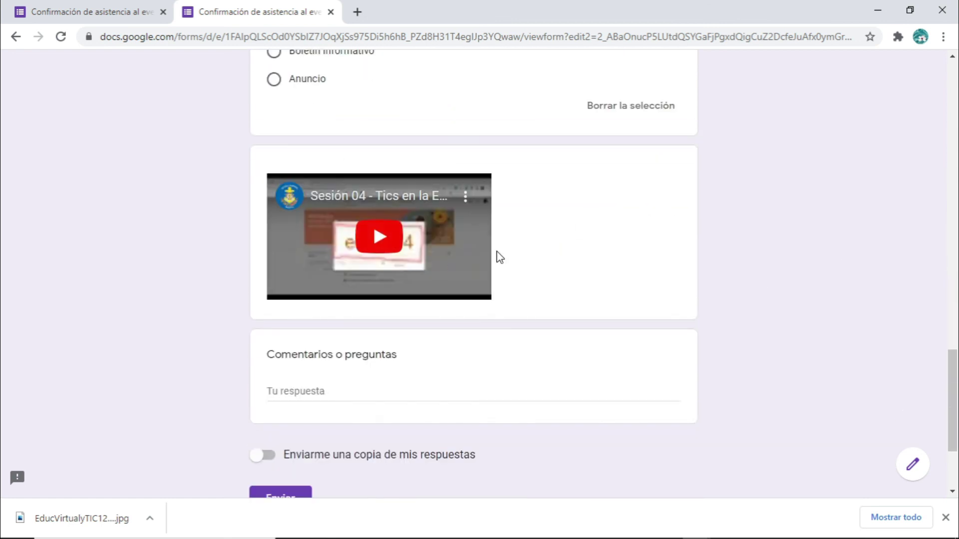
{"action": "scroll", "coordinate": [773, 258], "scroll_direction": "down", "scroll_amount": 3}
{"action": "scroll", "coordinate": [773, 258], "scroll_direction": "up", "scroll_amount": 11}
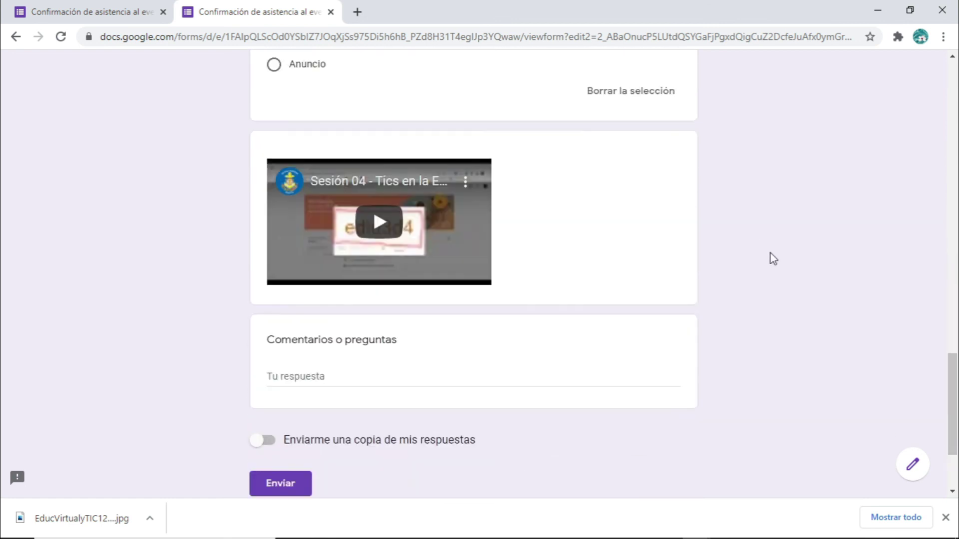
{"action": "scroll", "coordinate": [771, 254], "scroll_direction": "up", "scroll_amount": 11}
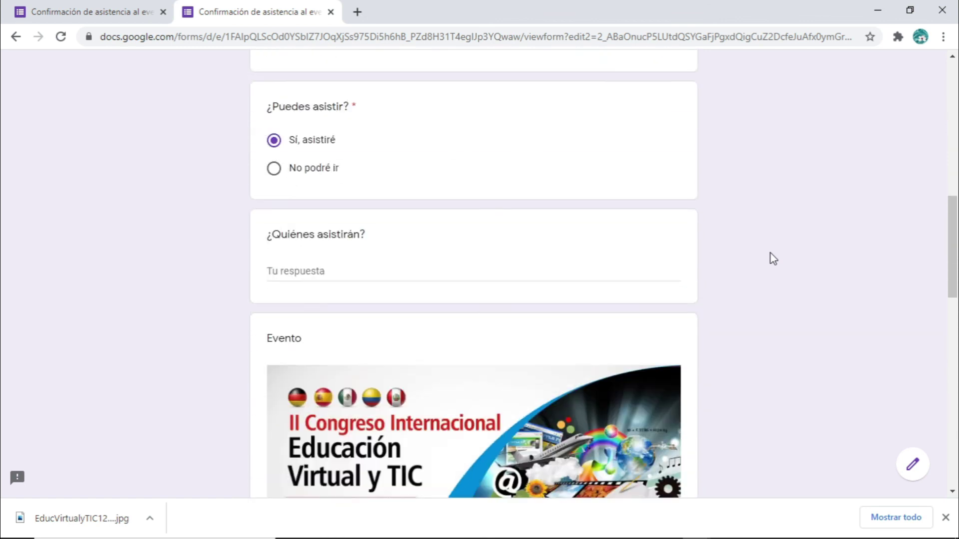
{"action": "scroll", "coordinate": [770, 254], "scroll_direction": "up", "scroll_amount": 6}
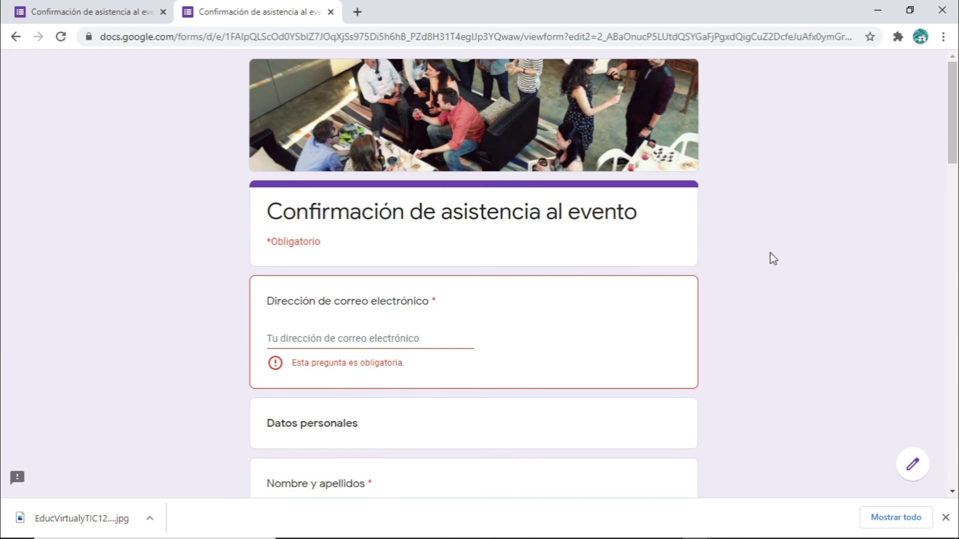
{"action": "scroll", "coordinate": [770, 254], "scroll_direction": "down", "scroll_amount": 7}
{"action": "scroll", "coordinate": [771, 253], "scroll_direction": "down", "scroll_amount": 3}
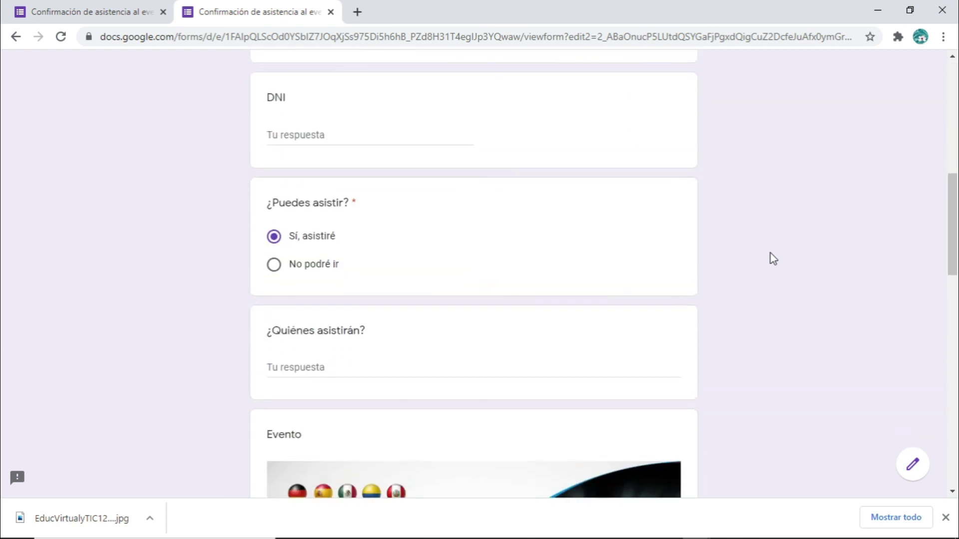